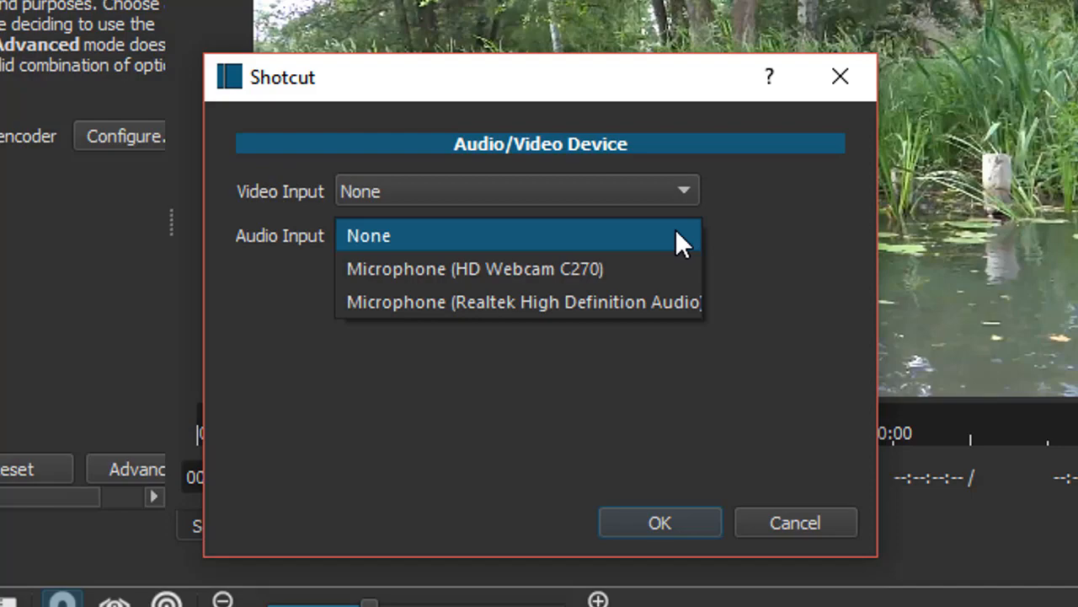
Choose Microphone (HD Webcam C270) as the audio input and confirm the device settings.
left_click(649, 268)
left_click(660, 522)
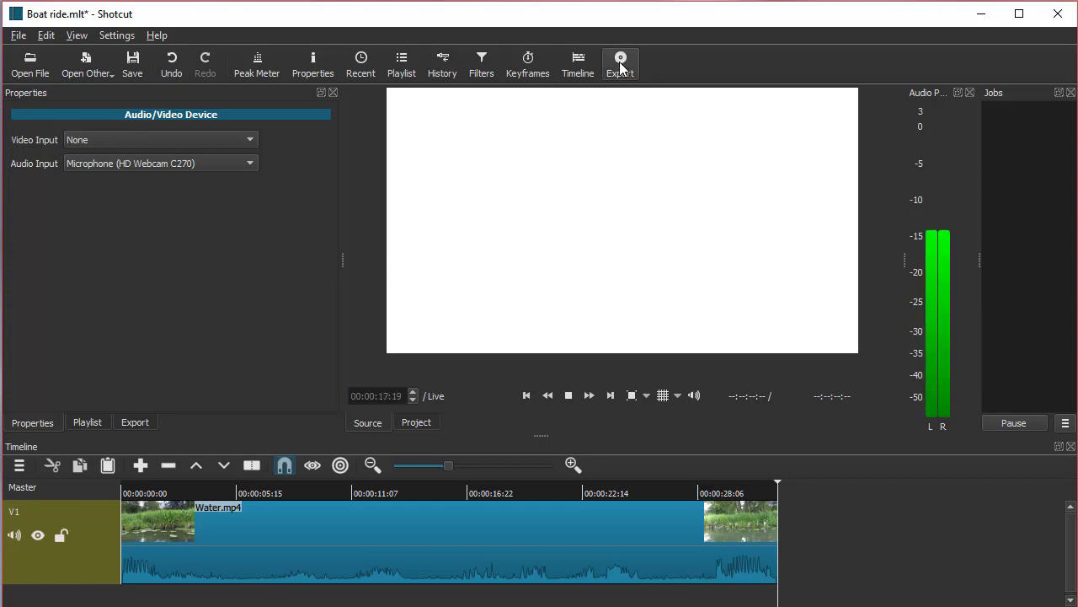
Begin capturing a WAV voiceover to a file named audio from the Export panel.
left_click(620, 63)
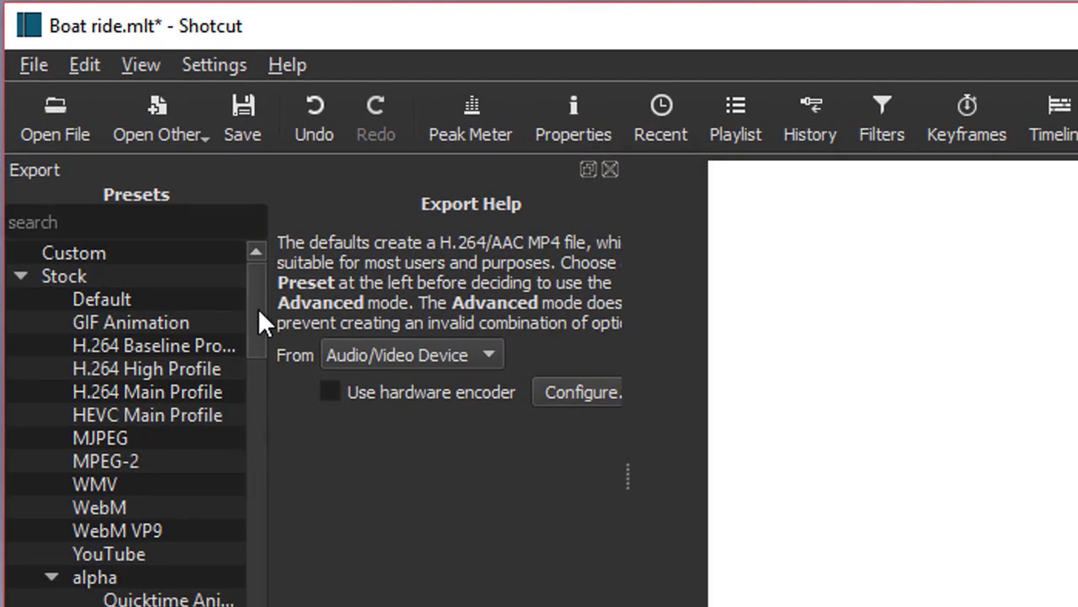
left_click_drag(258, 309, 259, 371)
left_click(154, 525)
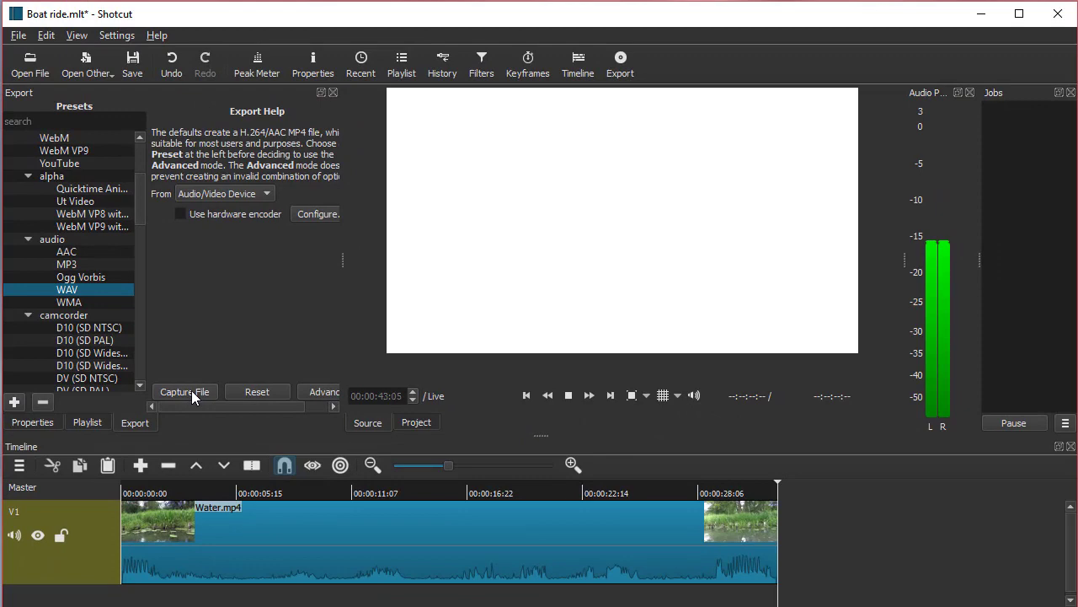
left_click(195, 394)
type("audio")
key("Return")
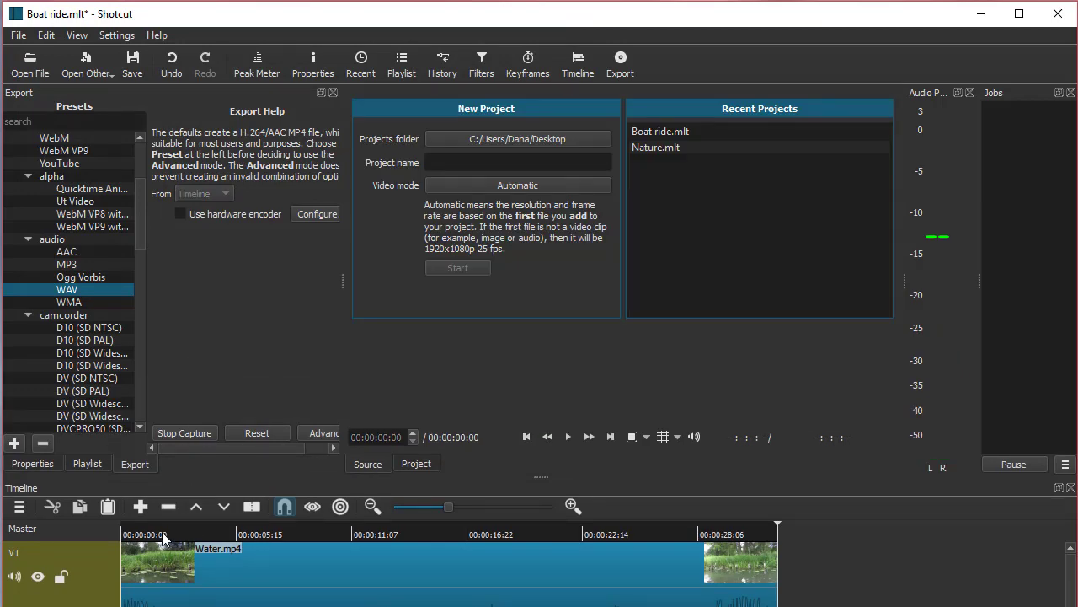
Return the project video to the player, rewind to the start and play it while narrating.
left_click(165, 538)
left_click_drag(165, 531, 118, 531)
left_click(569, 436)
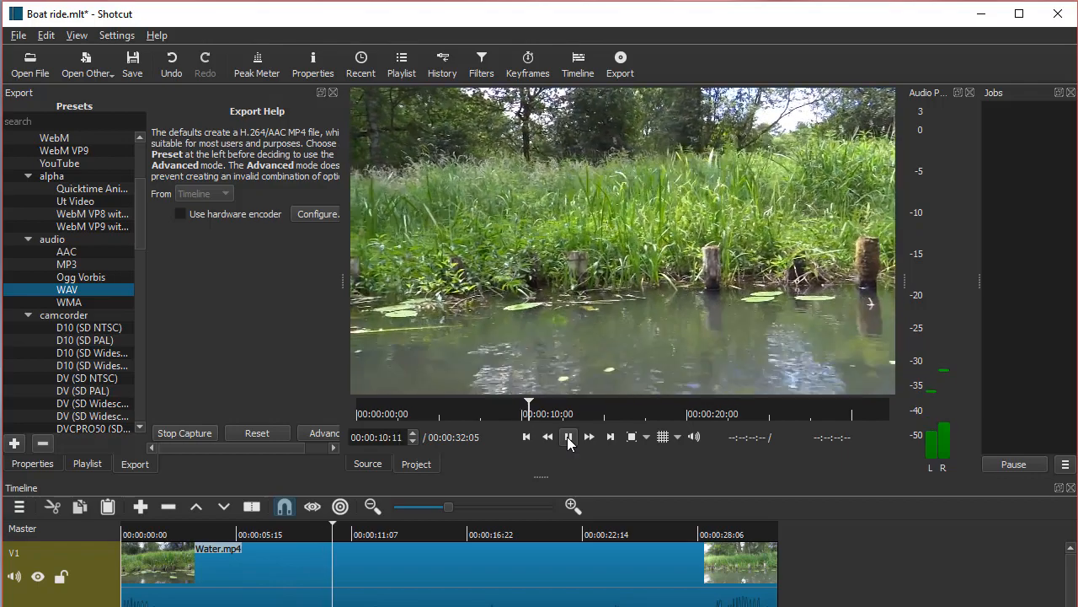
Pause playback, stop the voiceover capture and enlarge the timeline to reveal track A1.
left_click(569, 438)
left_click(183, 431)
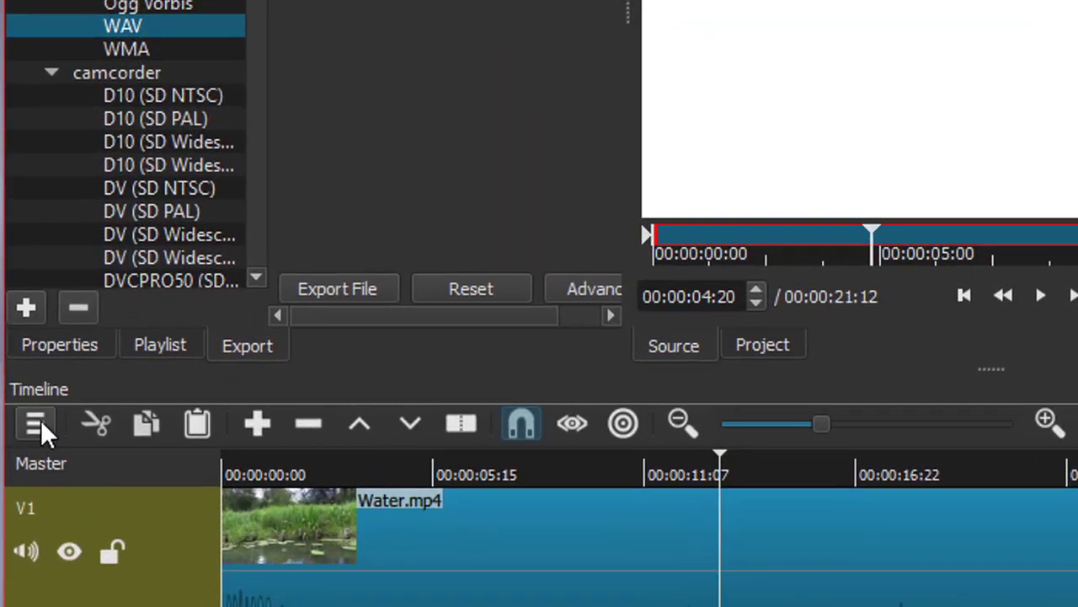
left_click(41, 420)
key("Escape")
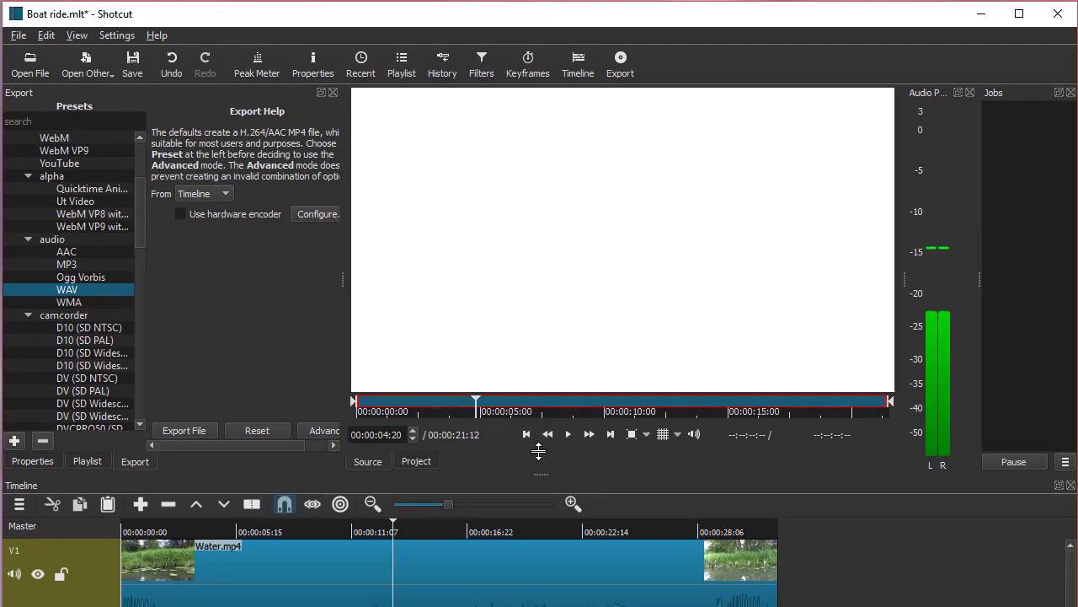
mouse_move(539, 478)
left_mouse_down()
mouse_move(540, 416)
mouse_move(540, 434)
left_mouse_up()
Place audio.wav on A1, shift it earlier, trim its start and cue playback near five seconds.
left_click_drag(466, 446, 244, 597)
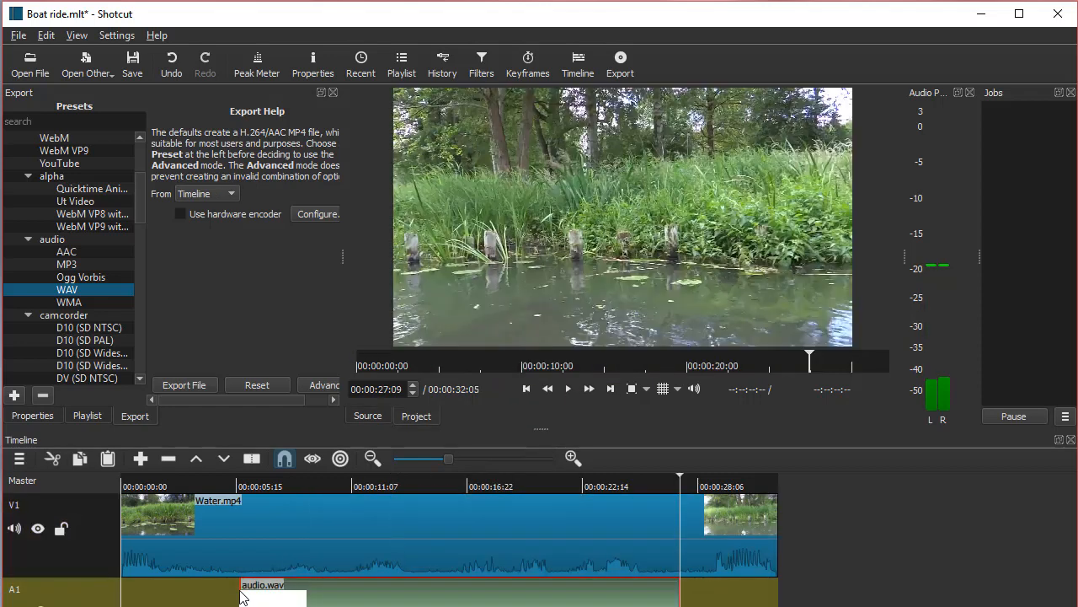
left_click_drag(460, 601, 418, 601)
left_click_drag(201, 598, 262, 595)
left_click(233, 485)
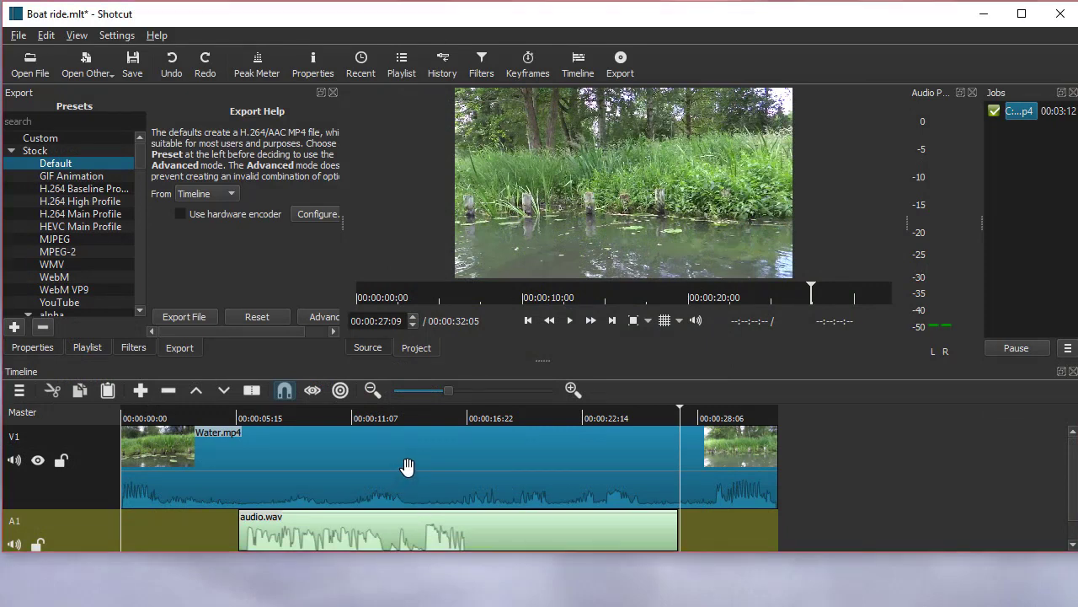
Detach the Water.mp4 clip's audio onto its own track and resize panels to show A2.
left_click(407, 467)
right_click(407, 467)
left_click(549, 535)
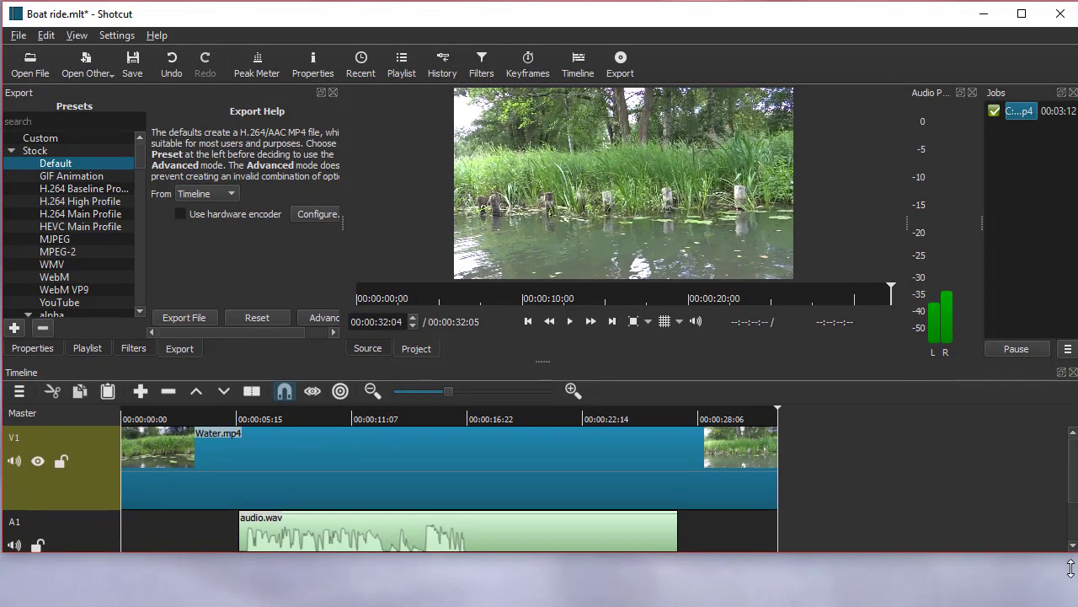
mouse_move(1073, 561)
left_mouse_down()
mouse_move(1074, 508)
mouse_move(1073, 547)
left_mouse_up()
left_click_drag(543, 365, 542, 360)
left_click_drag(416, 557, 415, 606)
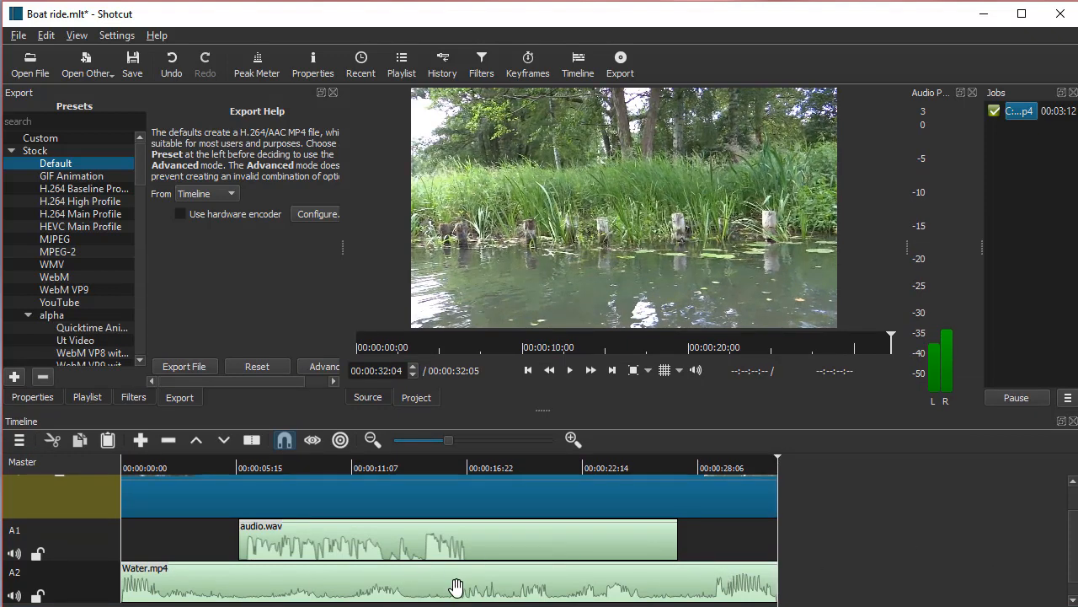
Delete the detached Water.mp4 audio by mistake, undo it and reselect the clip.
left_click(456, 586)
key("Delete")
left_click(173, 64)
left_click(419, 583)
Split the original audio at about 00:00:06:00 and at 00:00:27:07 with S.
left_click(243, 468)
left_click_drag(242, 456, 237, 472)
key("s")
left_click(682, 478)
key("s")
Add a Gain / Volume filter to the middle A2 clip and lower its level to -18.3 dB.
left_click(463, 584)
left_click(481, 64)
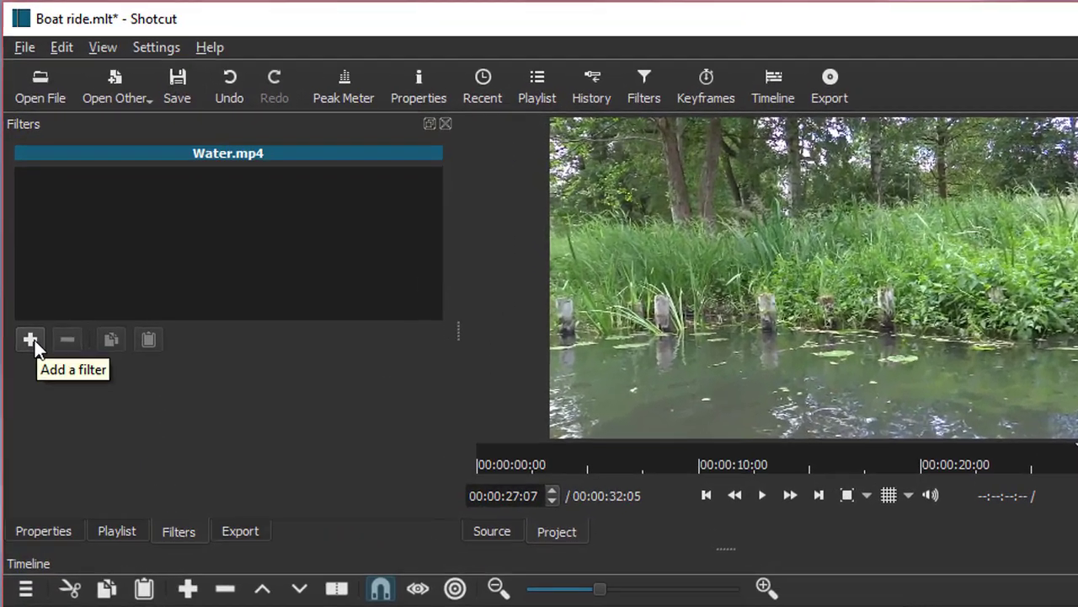
left_click(24, 255)
scroll(264, 461, "down", 1)
scroll(264, 461, "down", 1)
scroll(269, 457, "down", 1)
scroll(270, 456, "down", 1)
left_click(177, 529)
left_click_drag(190, 435, 162, 435)
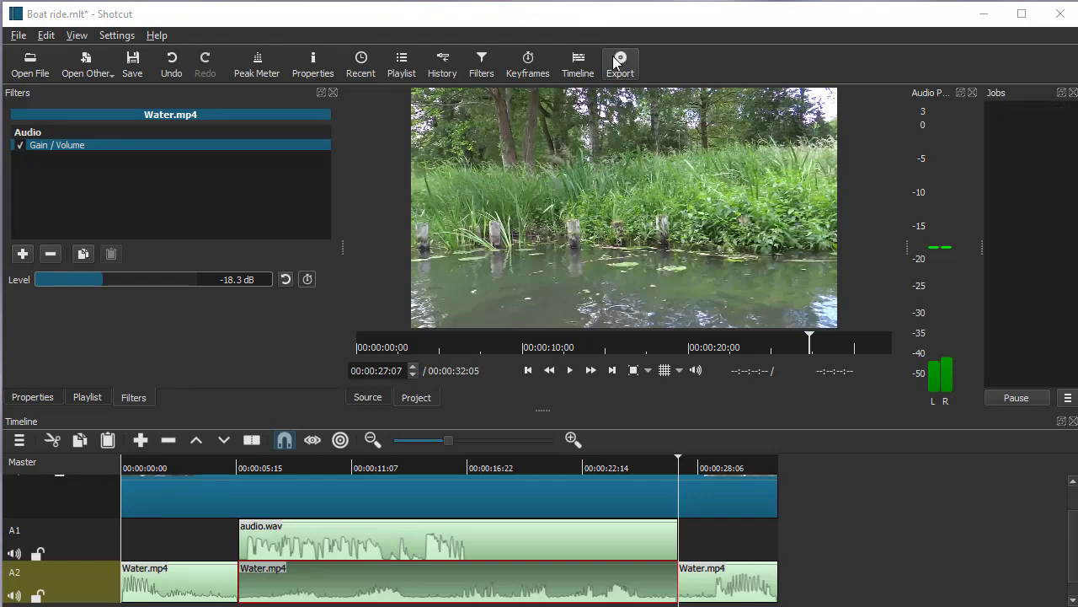
Export the timeline to an MP4 file using the Stock > Default preset.
left_click(620, 63)
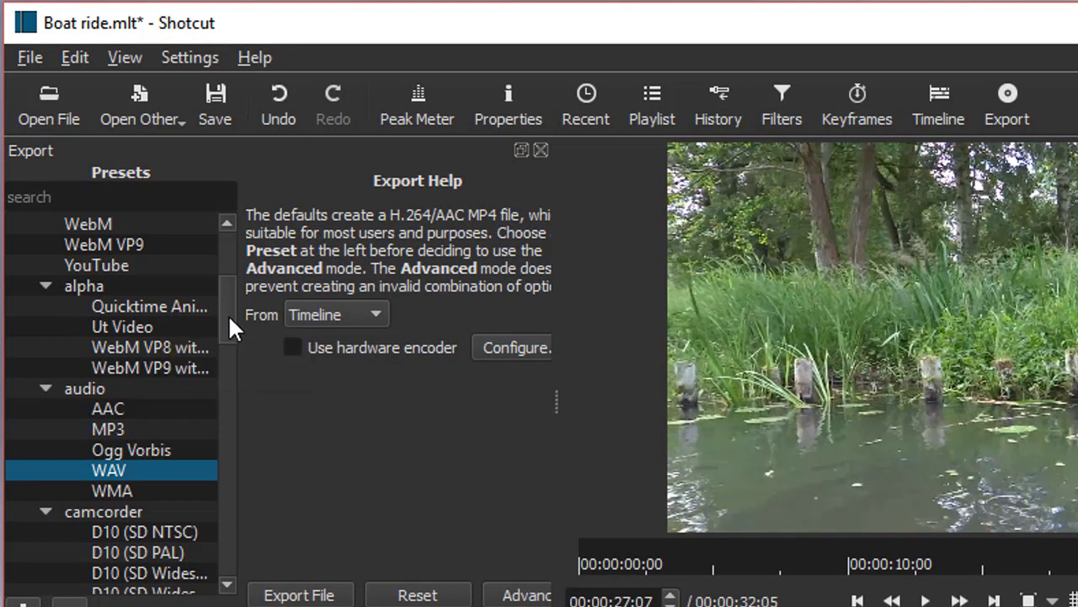
left_click_drag(229, 314, 224, 258)
left_click(102, 262)
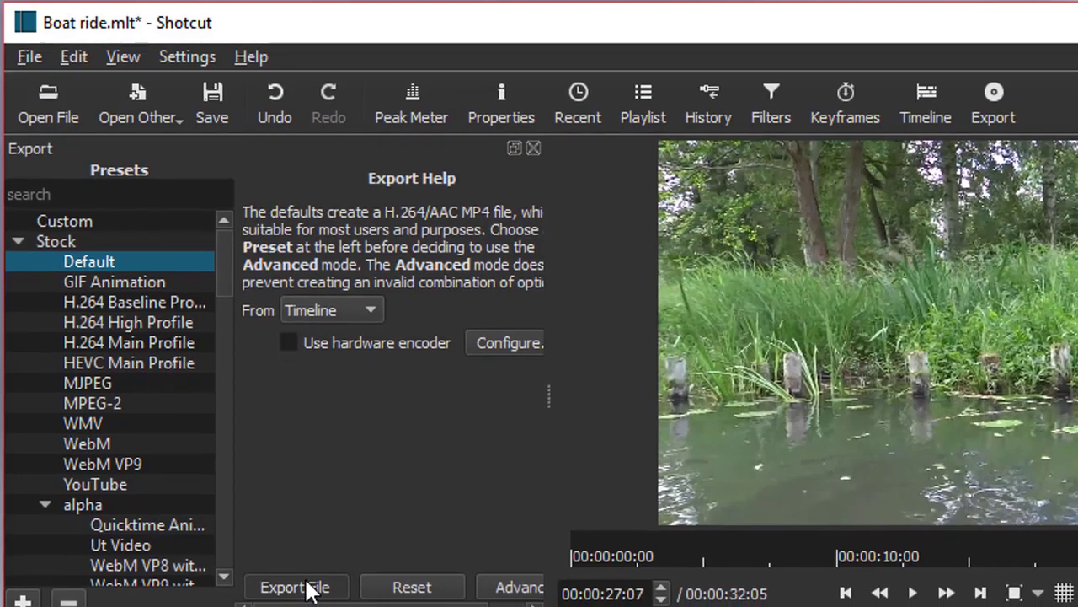
left_click(315, 596)
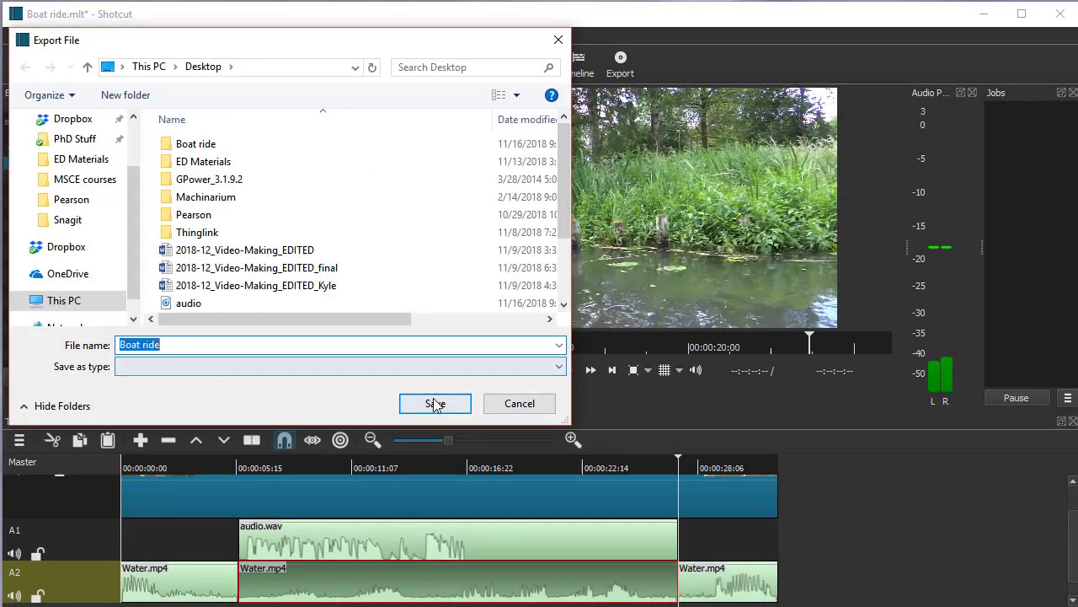
left_click(435, 403)
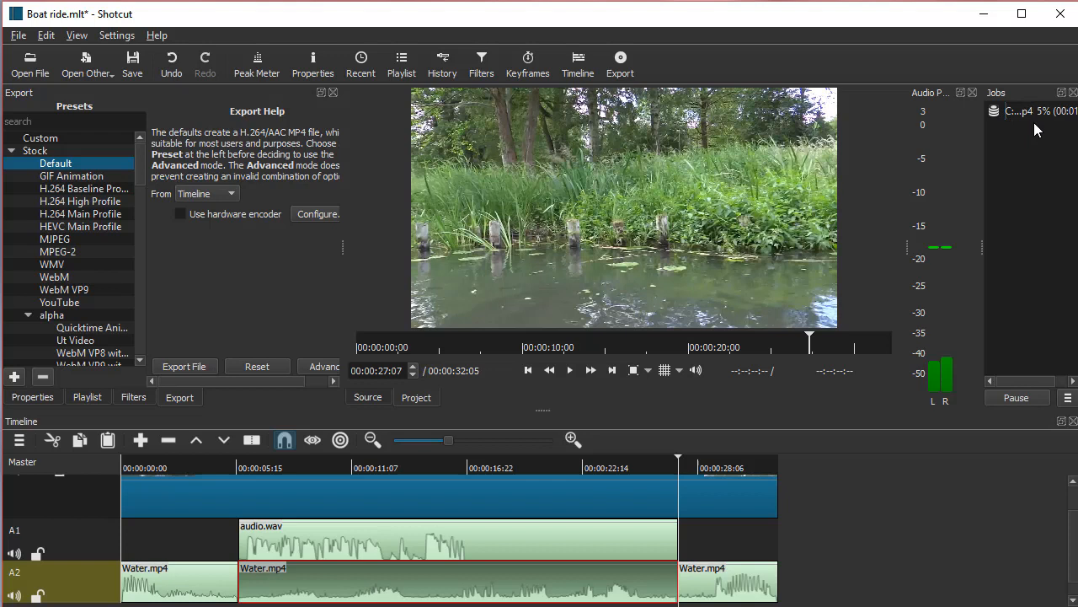